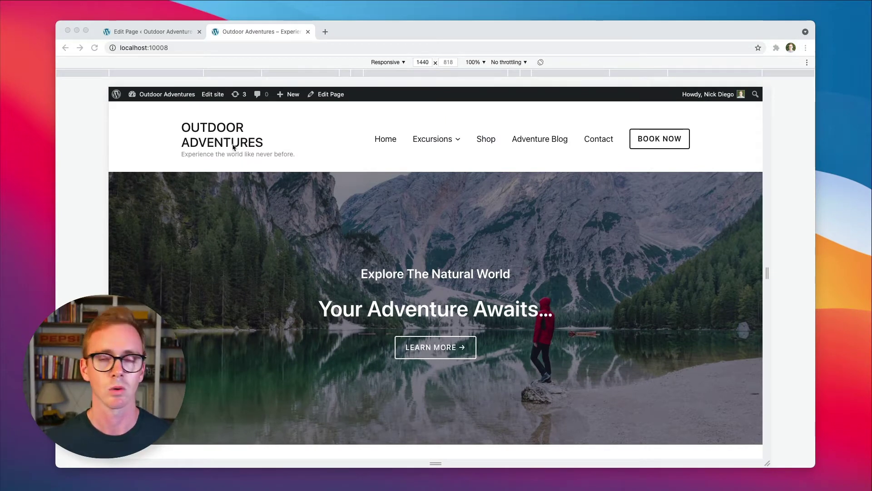
Step: Scroll through the live home page to review the Explore The World section
scroll(422, 178, down, 5)
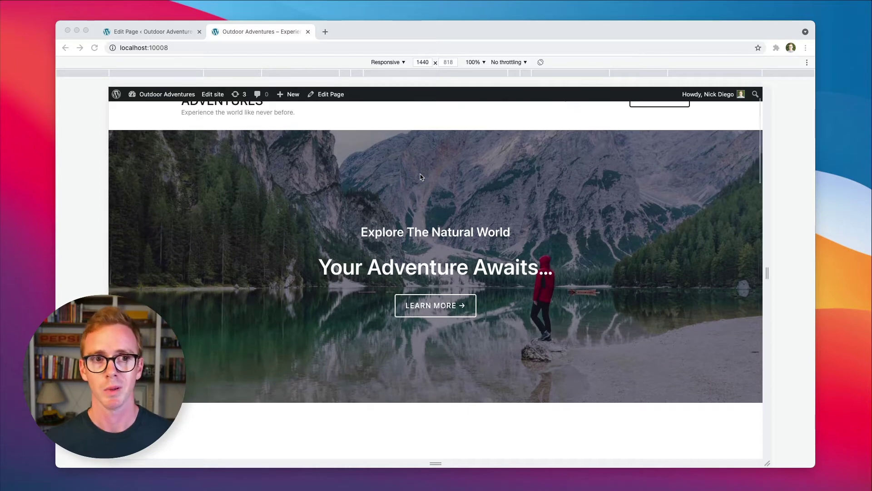
scroll(419, 178, down, 7)
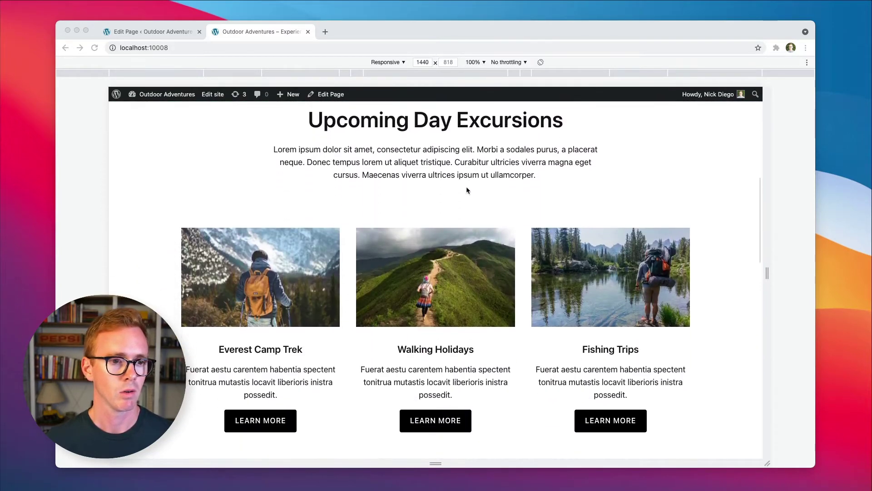
scroll(467, 190, down, 6)
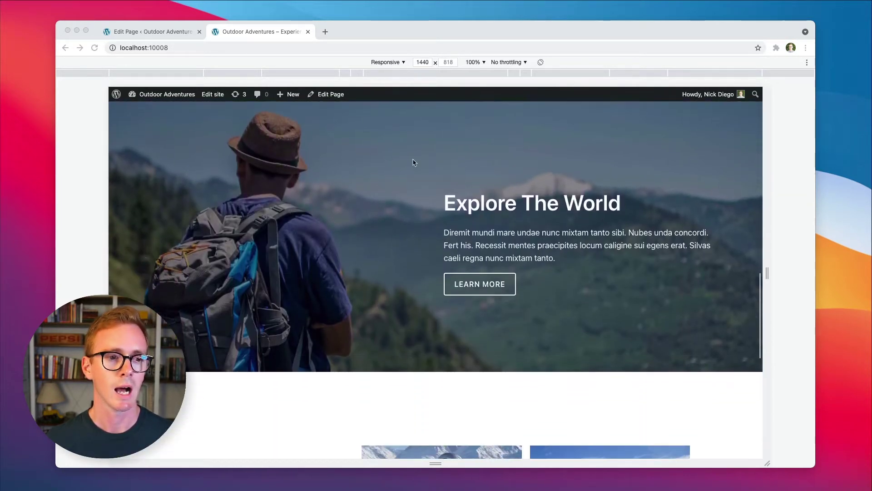
scroll(443, 201, down, 2)
scroll(443, 200, up, 5)
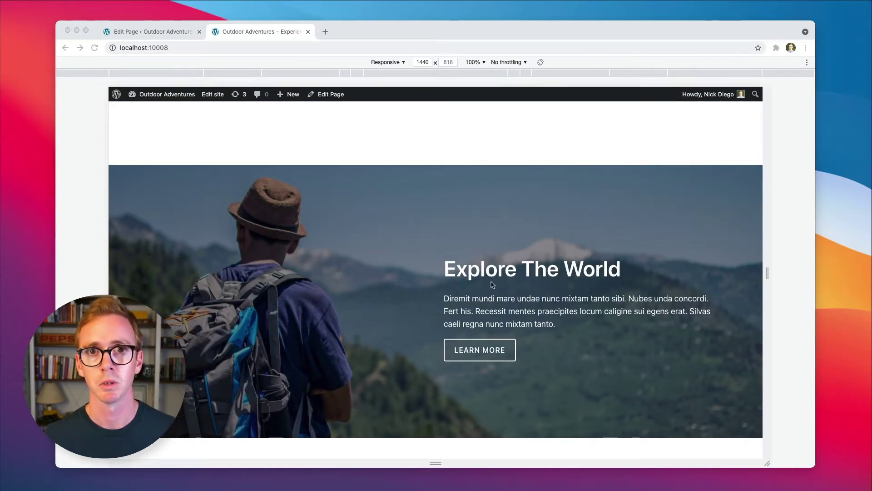
scroll(502, 286, up, 8)
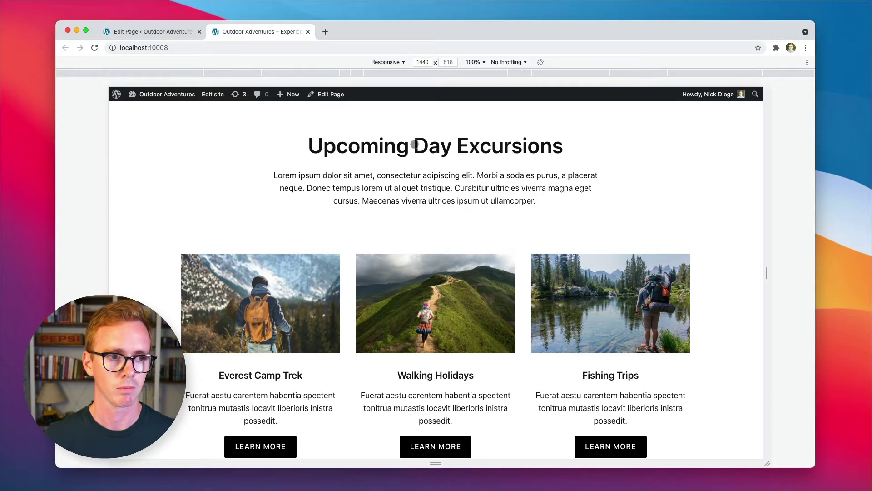
scroll(530, 208, down, 10)
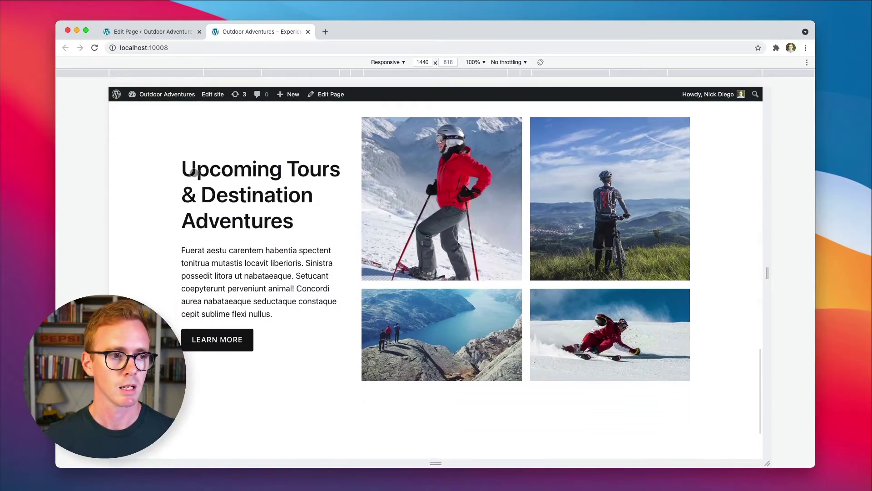
scroll(304, 154, up, 10)
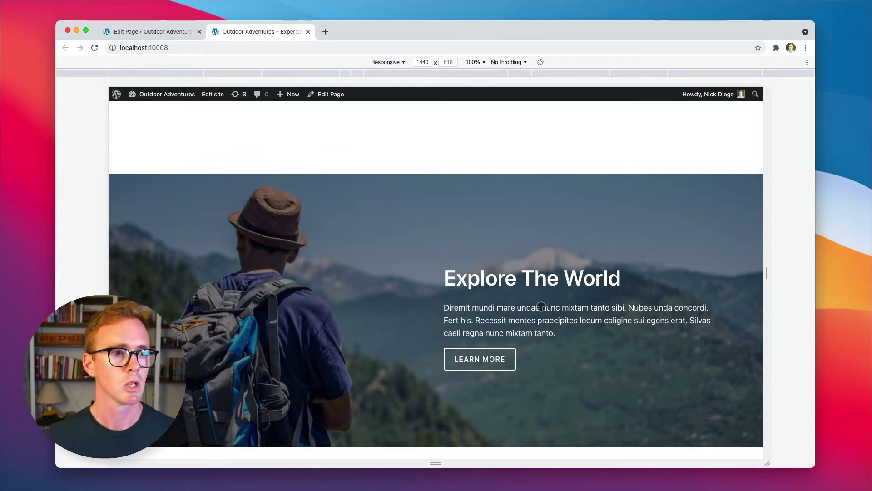
Step: Switch to the Edit Page tab and scroll to the Explore The World cover
click(158, 35)
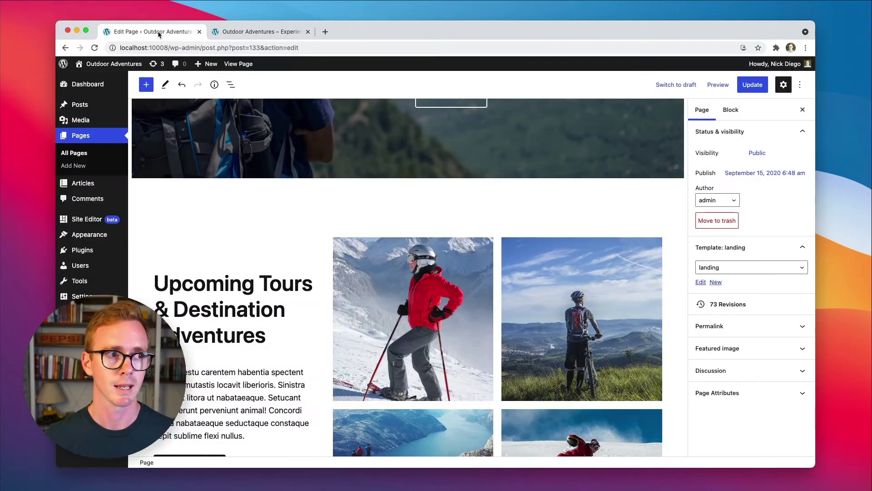
scroll(392, 112, up, 3)
scroll(408, 136, down, 15)
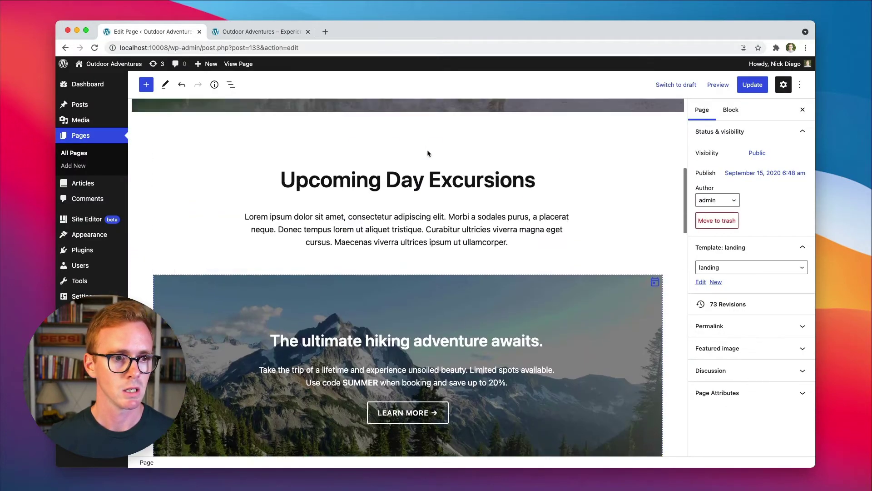
scroll(429, 153, up, 5)
scroll(429, 153, up, 4)
scroll(436, 181, down, 3)
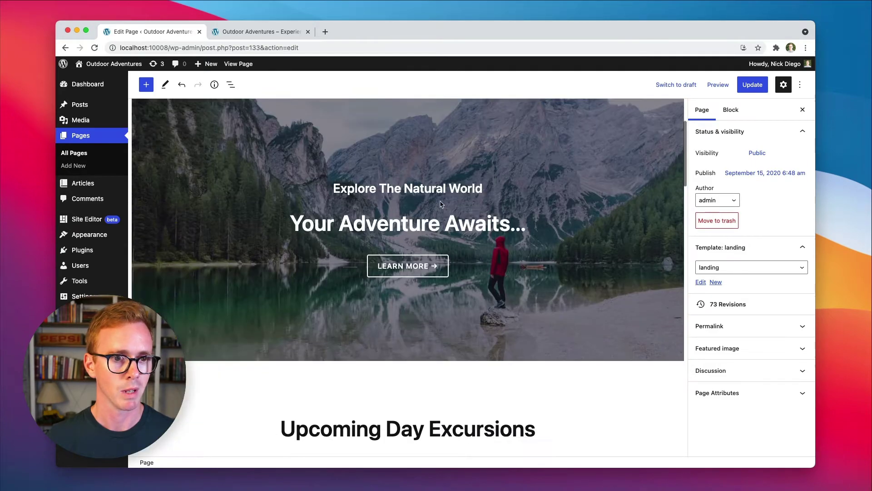
scroll(441, 203, down, 10)
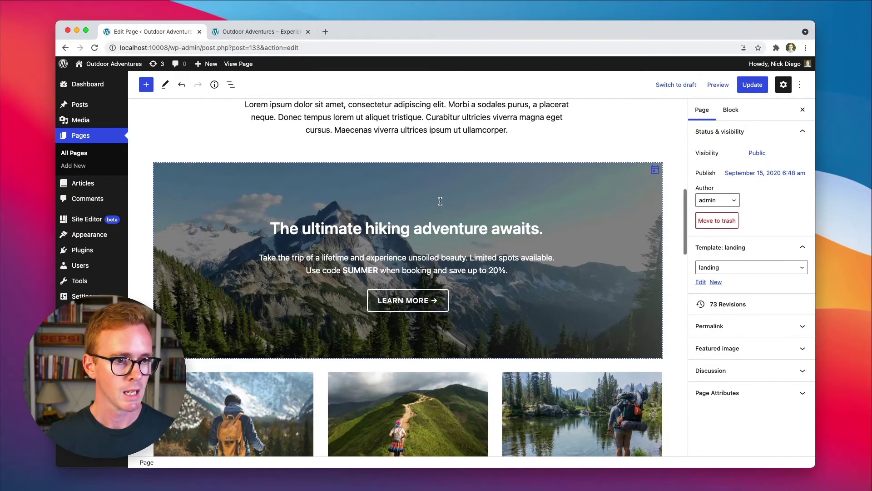
scroll(441, 203, up, 1)
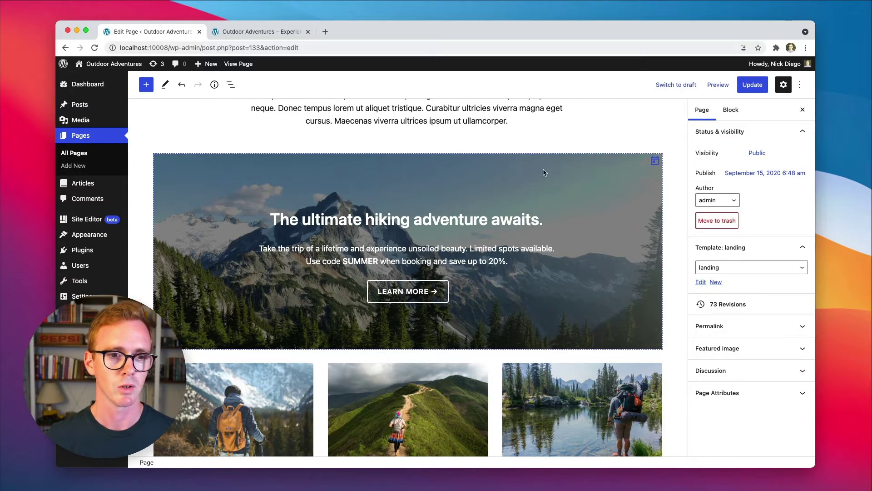
Step: Compare against the live page, then return to the editor at the cover block
click(285, 32)
scroll(484, 200, down, 5)
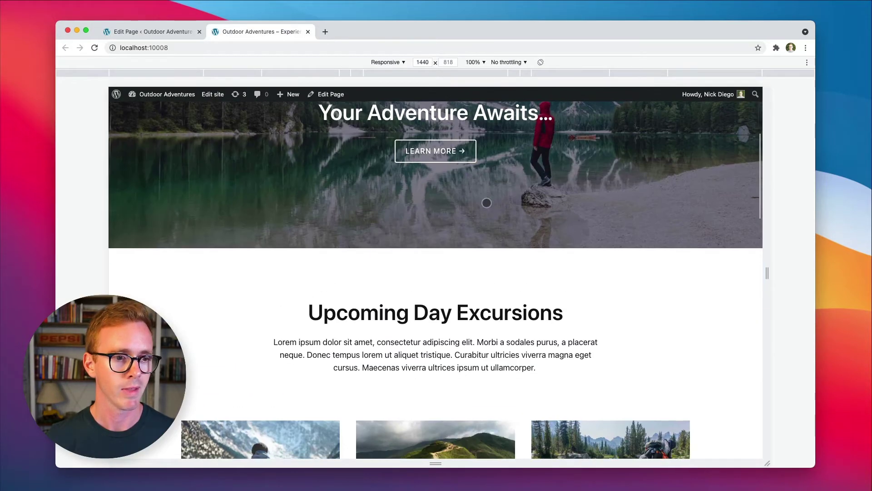
click(185, 33)
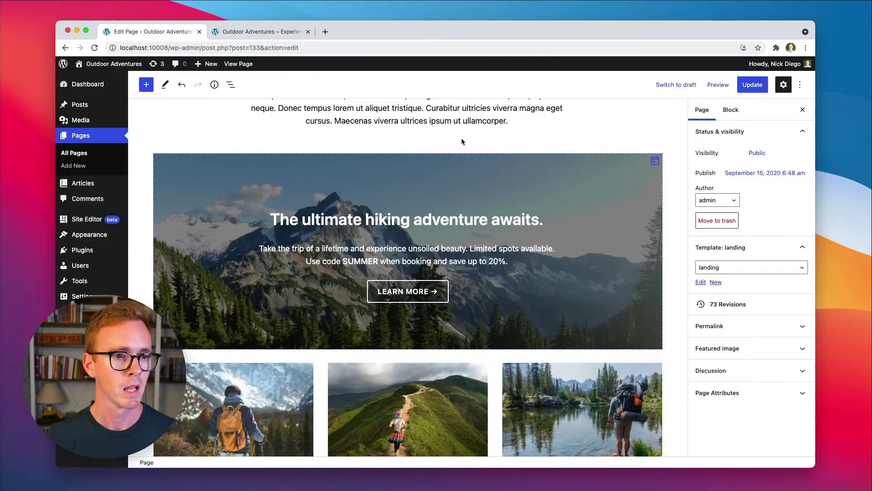
scroll(547, 215, down, 6)
scroll(408, 209, down, 2)
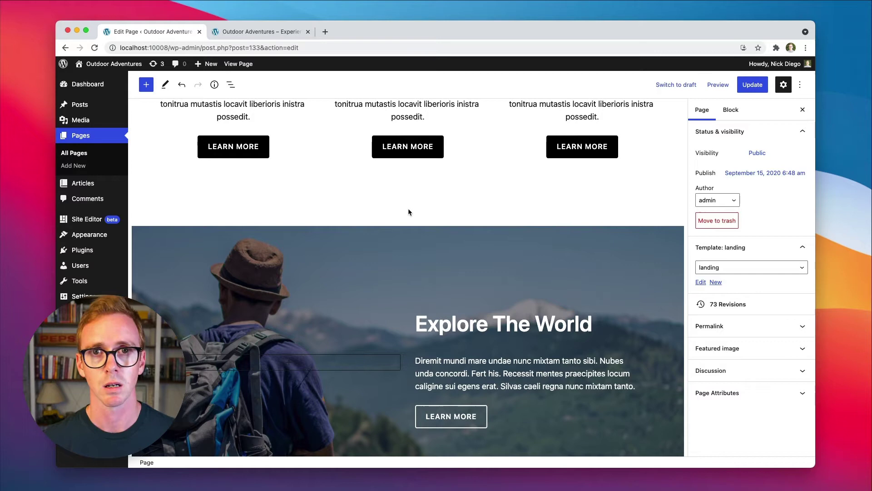
Step: Inspect the upper spacer, the lower 130 px spacer, and the Explore The World cover's 100 padding and 600 height
click(423, 205)
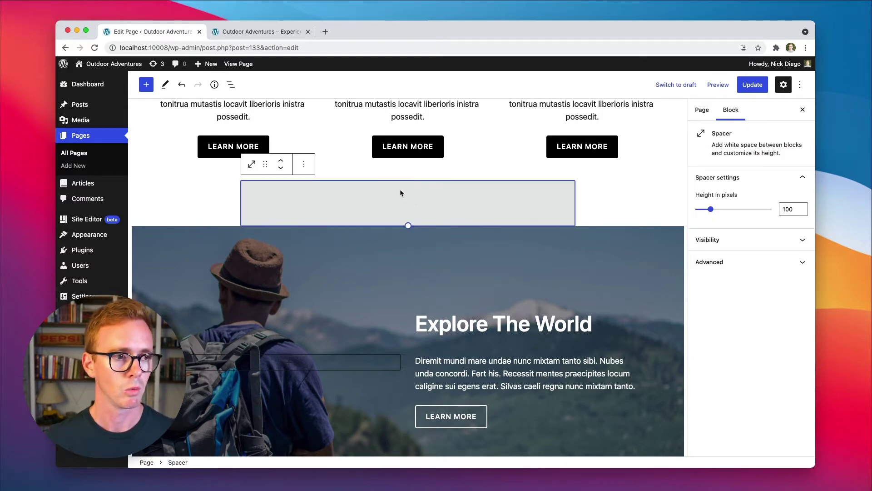
click(604, 251)
scroll(427, 188, down, 8)
click(420, 174)
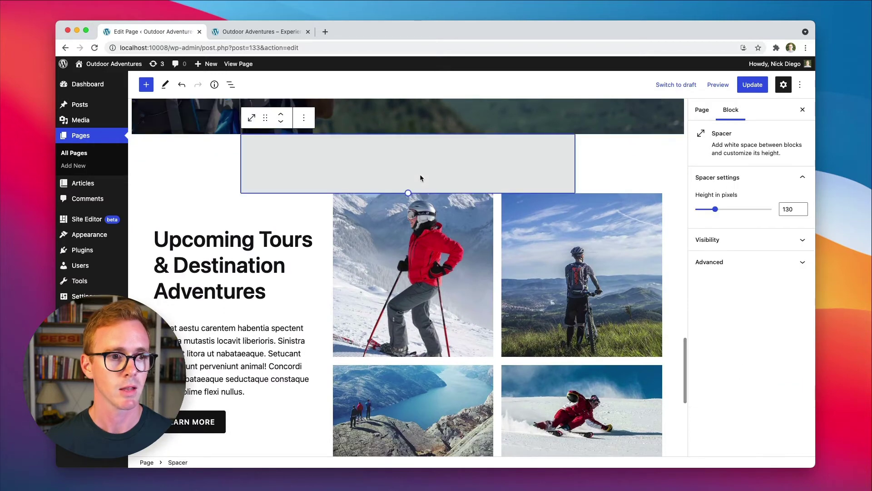
scroll(589, 245, up, 3)
scroll(589, 246, up, 5)
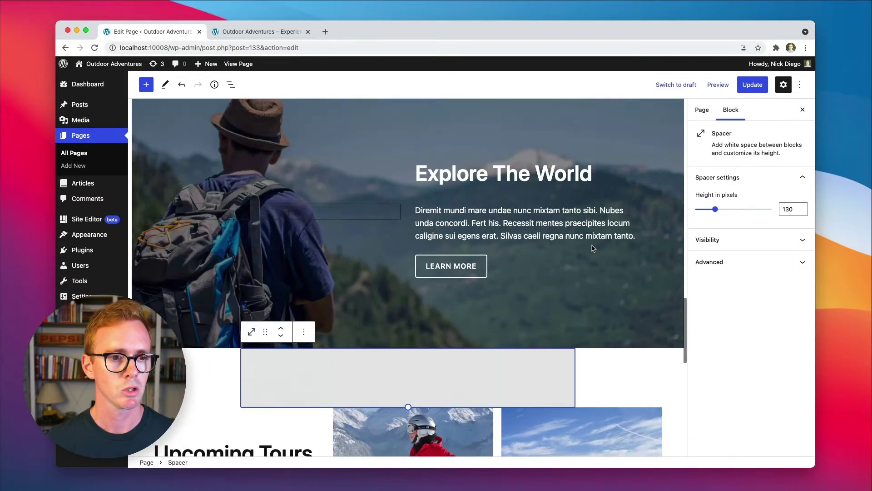
click(558, 179)
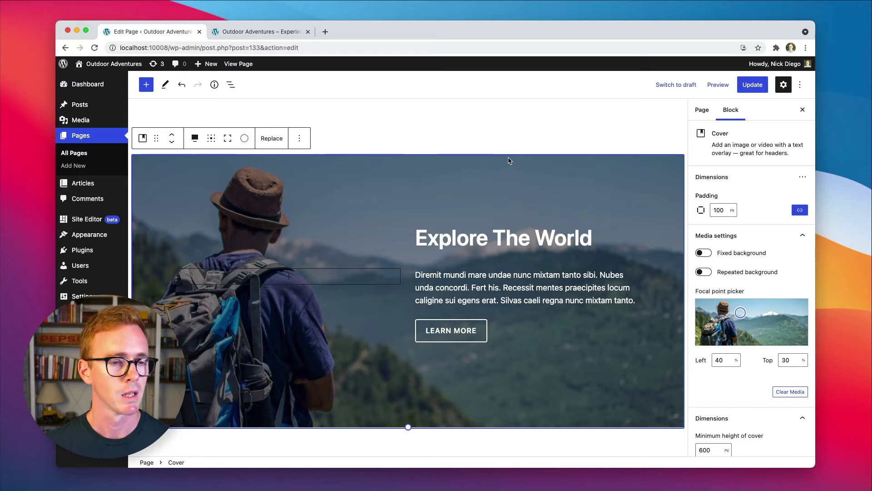
Step: Select the spacer above the cover and expand its Visibility settings
click(469, 134)
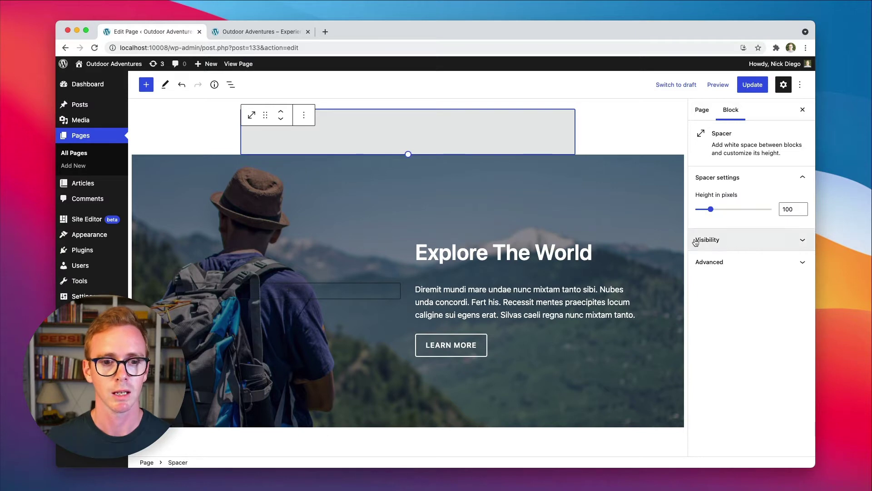
click(735, 241)
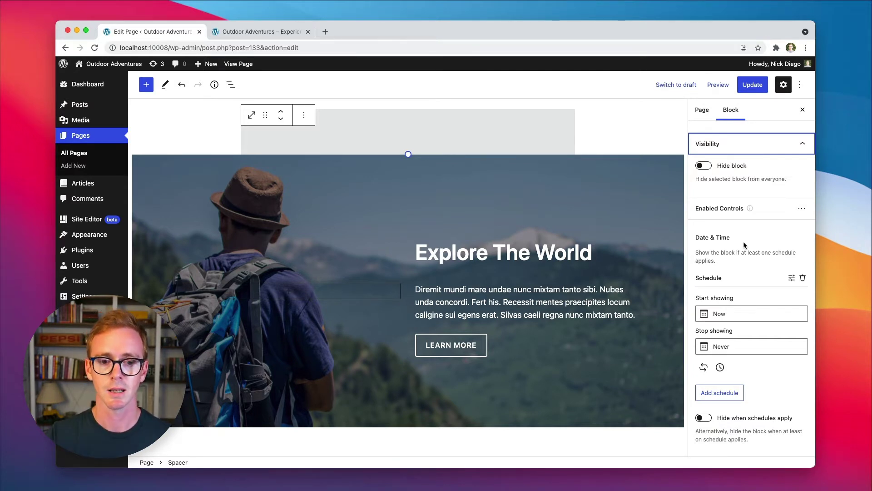
scroll(743, 241, down, 3)
scroll(742, 242, down, 3)
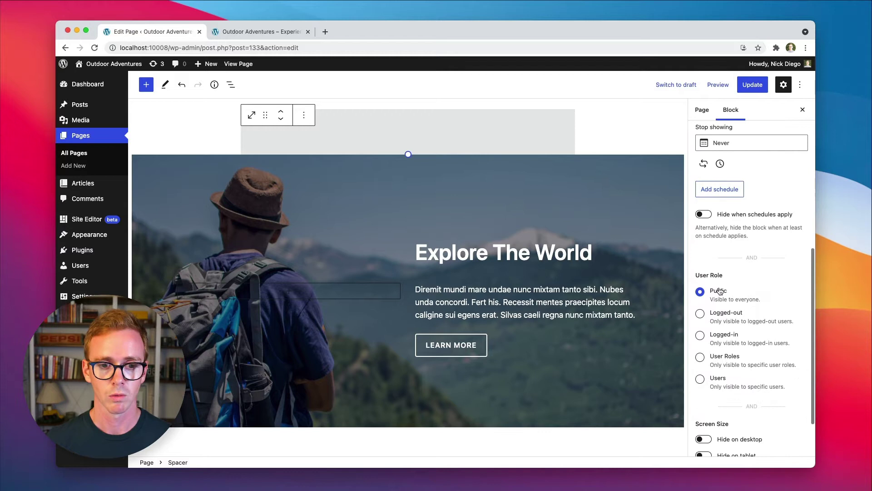
drag(726, 273, 689, 273)
scroll(759, 301, down, 2)
scroll(758, 301, down, 1)
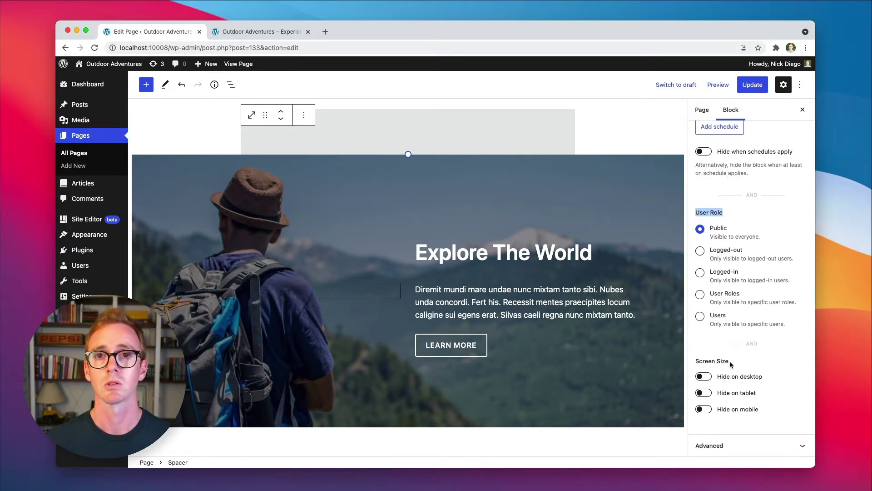
scroll(764, 206, up, 7)
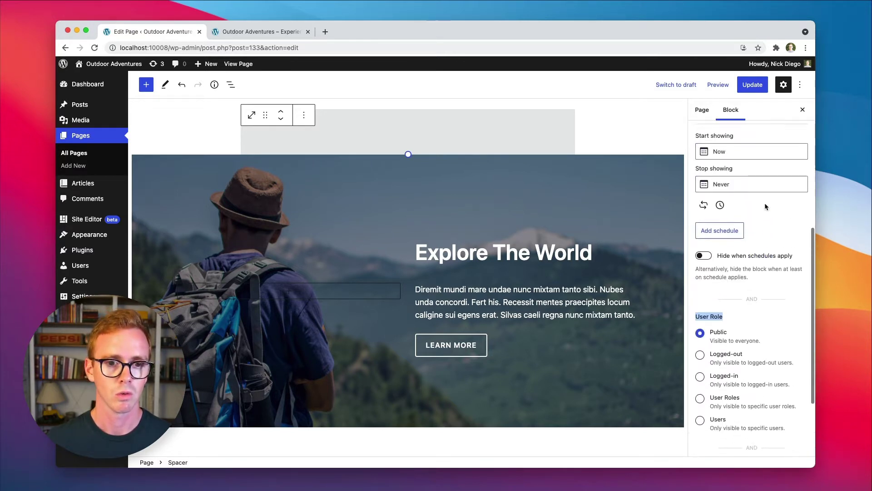
Step: Enable Screen Size in the Enabled Controls menu and scroll to its hide toggles
click(802, 218)
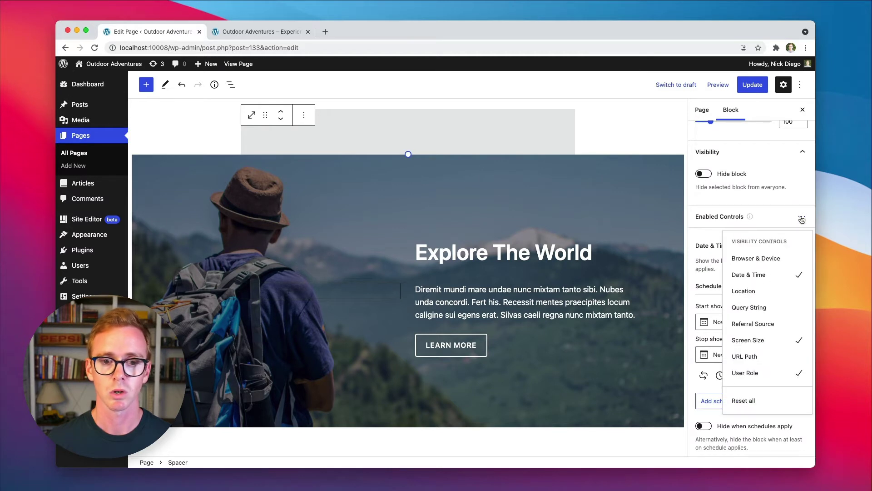
click(767, 216)
scroll(769, 281, down, 3)
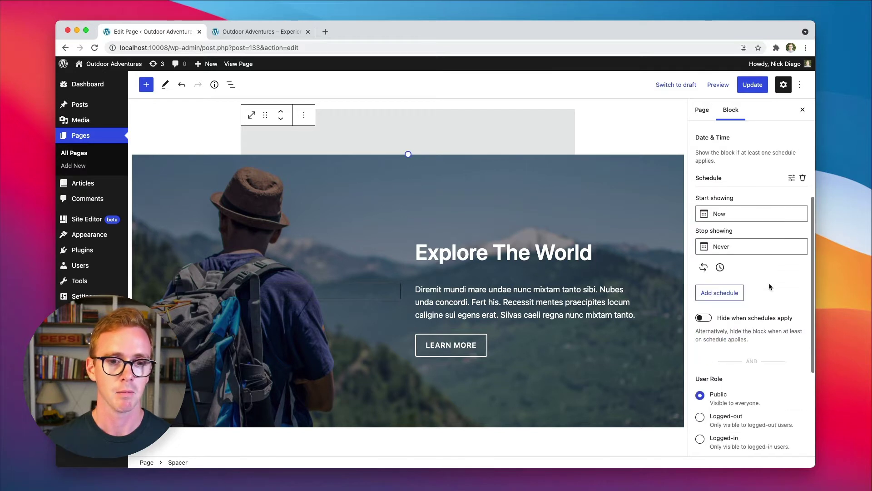
scroll(732, 276, down, 5)
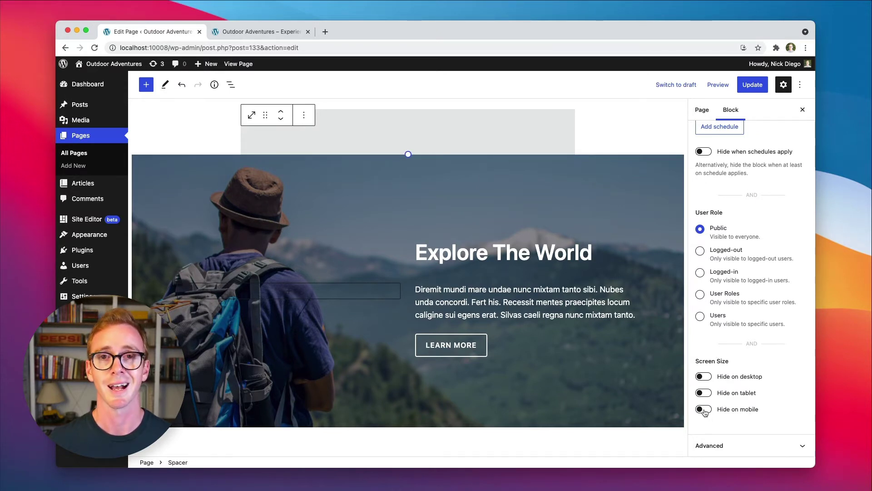
Step: Turn on Hide on mobile for the upper spacer and select the Explore The World cover
click(705, 410)
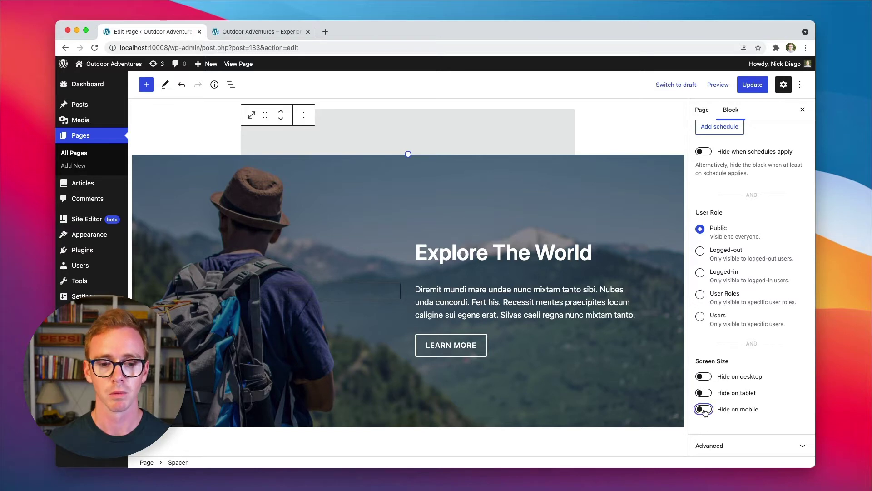
click(563, 176)
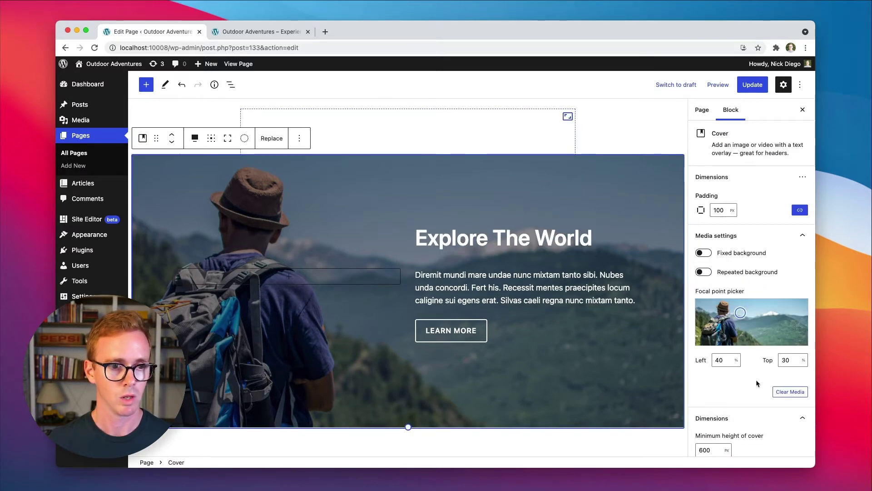
scroll(757, 383, down, 10)
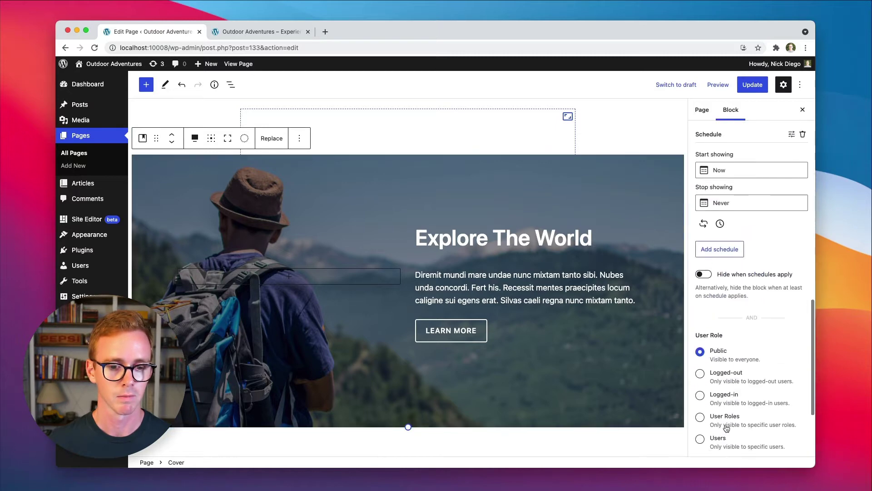
scroll(726, 429, down, 5)
scroll(598, 267, down, 8)
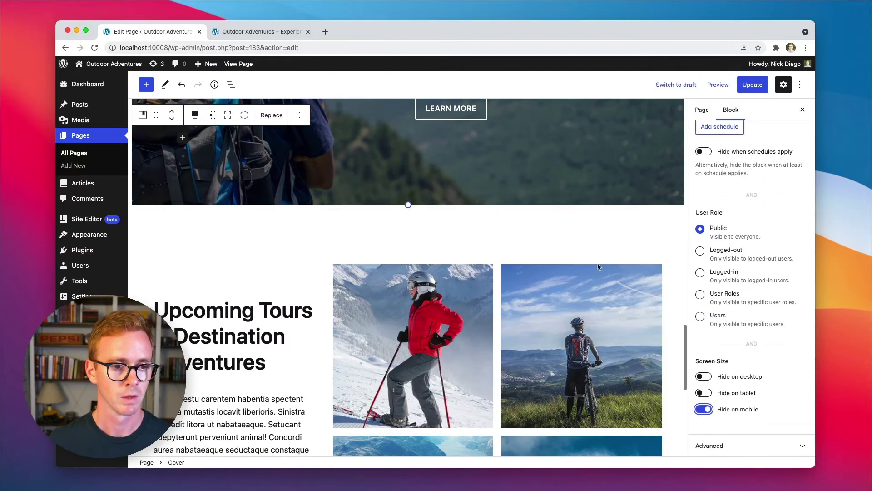
Step: Turn on Hide on mobile for the spacer below the cover
click(488, 213)
click(740, 236)
scroll(763, 325, down, 6)
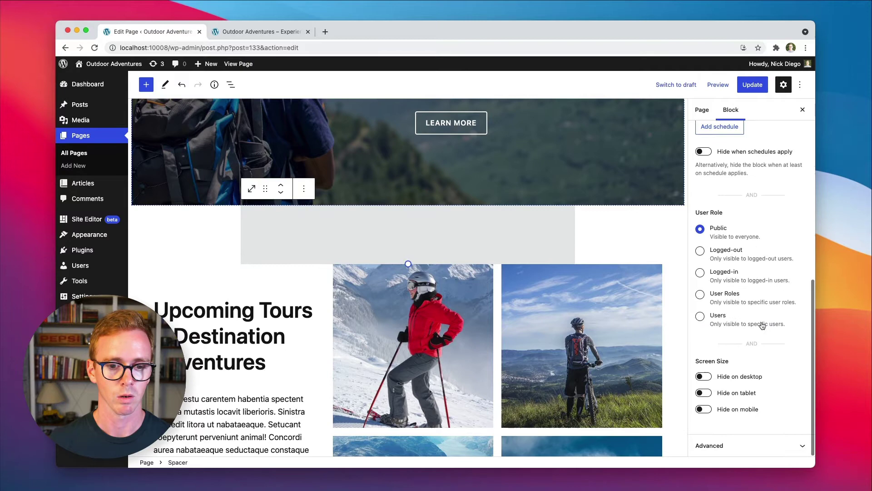
click(704, 410)
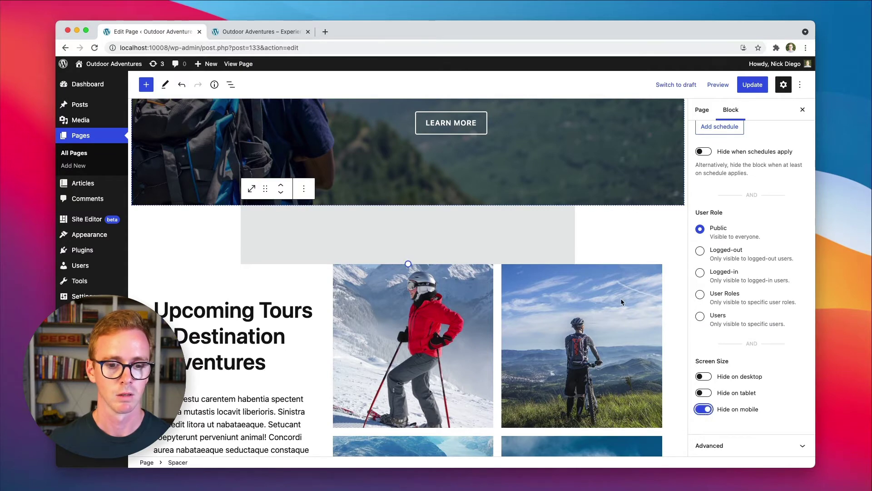
Step: Deselect the spacer, review the page, and save it with Update
scroll(621, 302, up, 5)
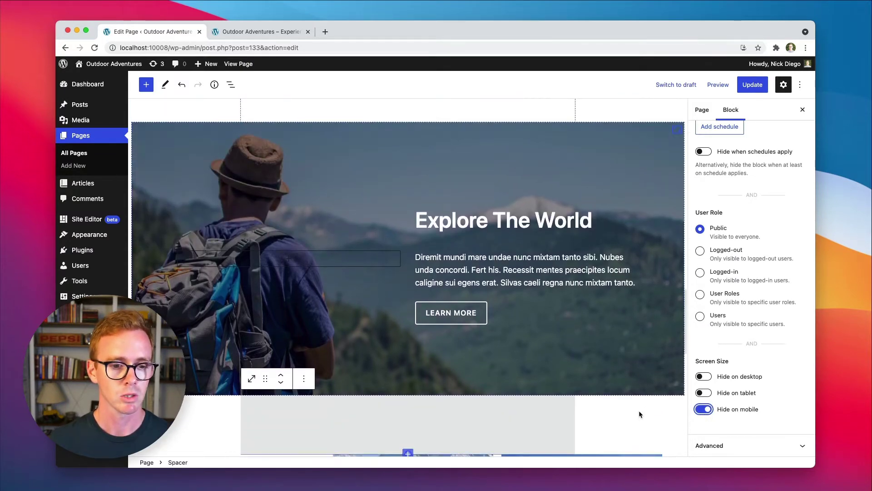
click(640, 414)
scroll(638, 412, up, 3)
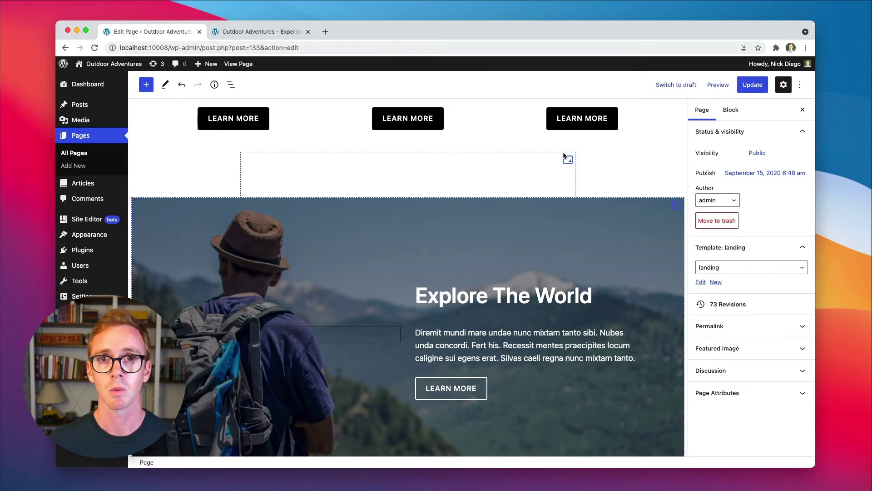
scroll(566, 160, down, 15)
scroll(666, 194, up, 5)
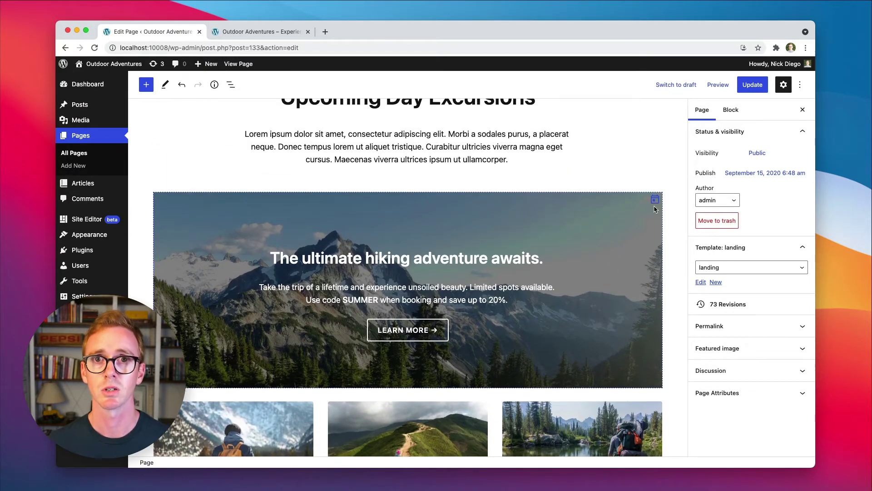
scroll(654, 209, down, 10)
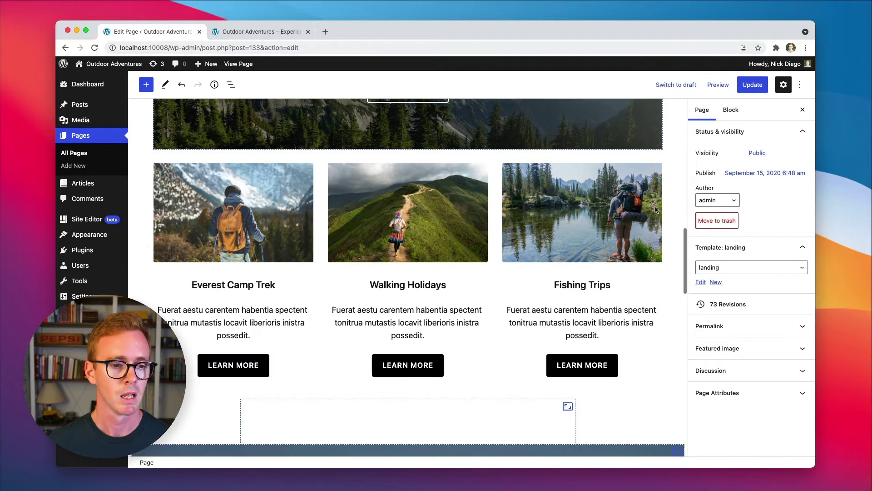
scroll(655, 209, down, 2)
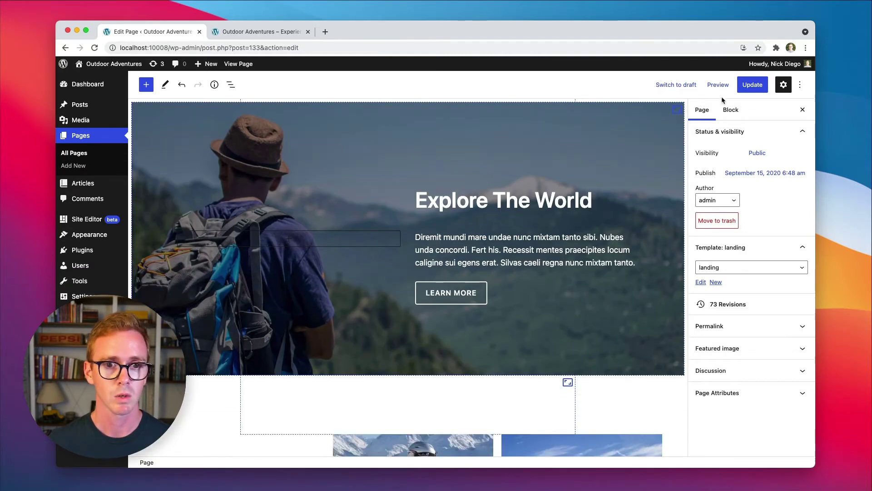
click(751, 86)
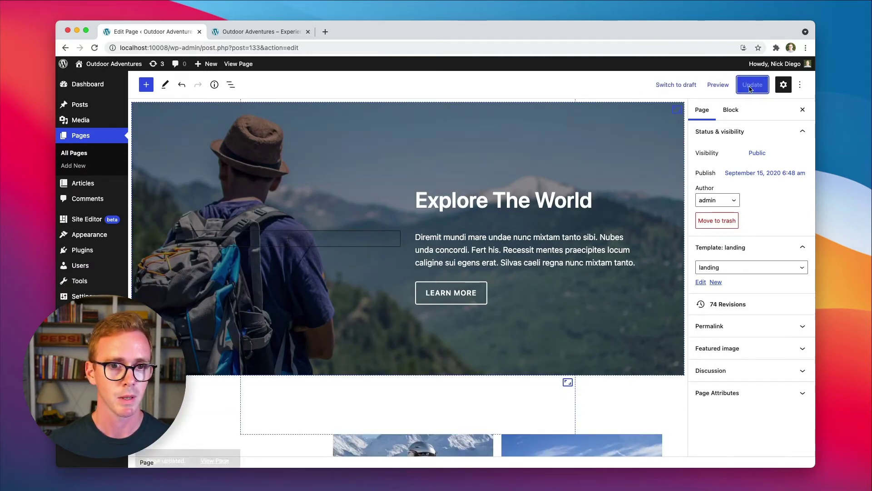
Step: Preview the live page at Mobile S 320 px and confirm the cover and spacers are gone
click(266, 33)
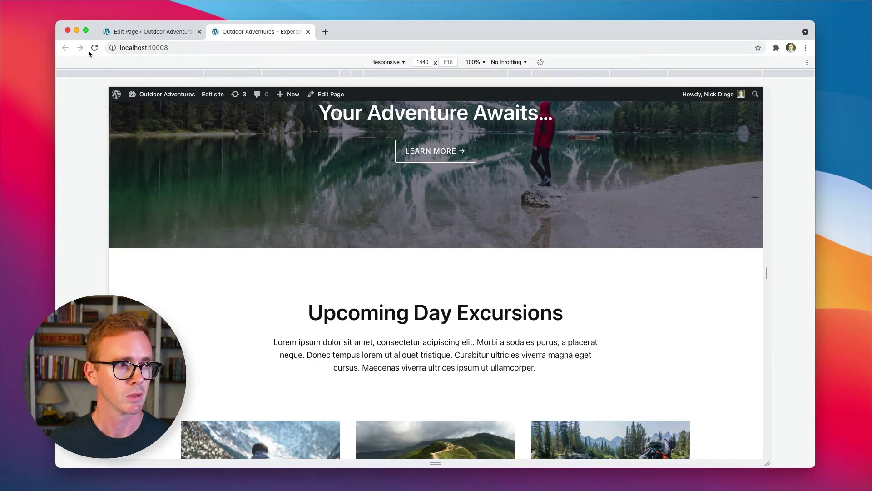
scroll(370, 125, down, 10)
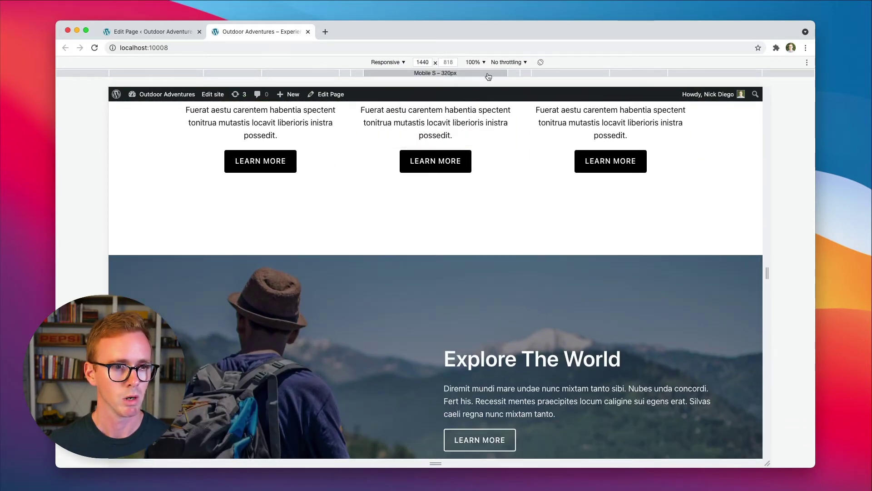
click(488, 76)
scroll(461, 235, down, 7)
scroll(461, 235, down, 15)
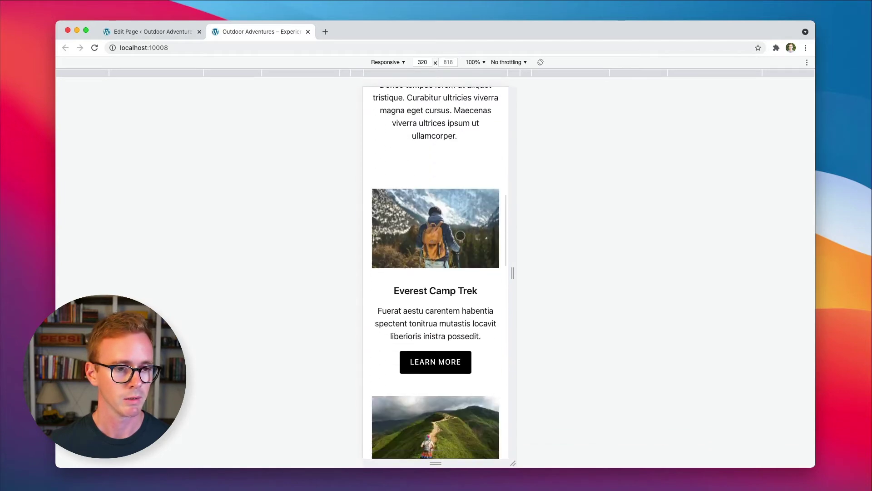
scroll(461, 236, down, 1)
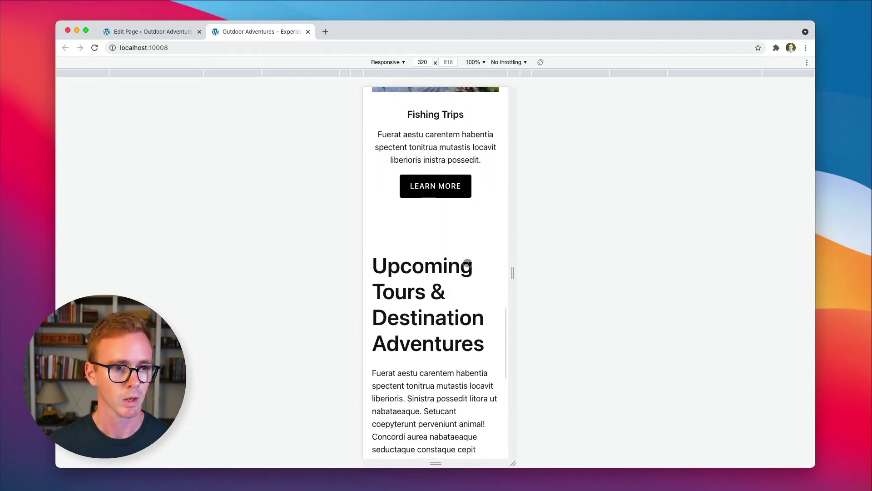
scroll(417, 236, up, 15)
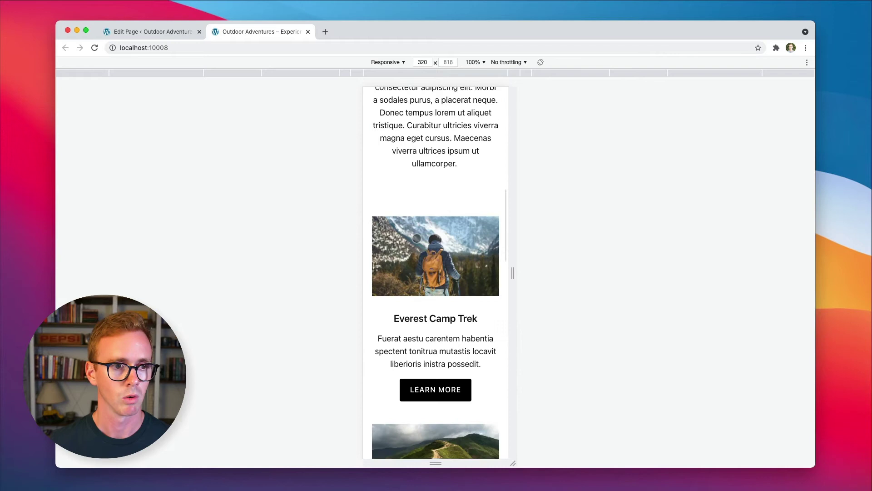
scroll(450, 221, down, 15)
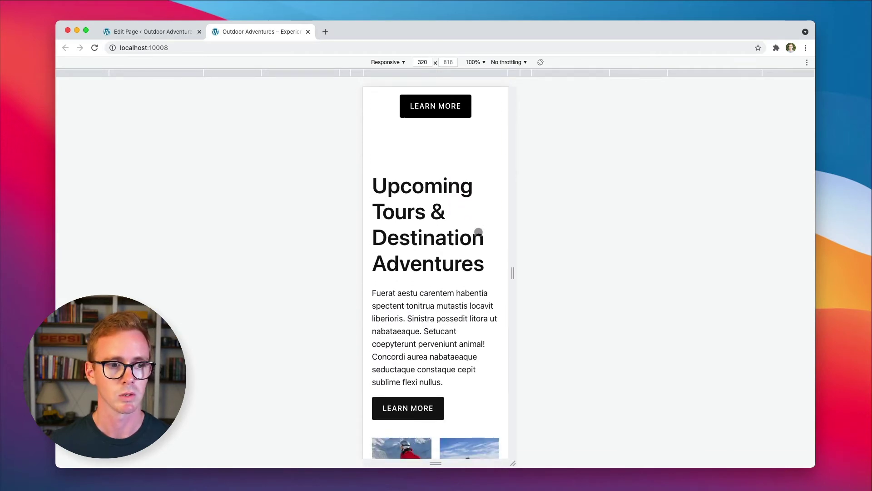
scroll(450, 252, up, 10)
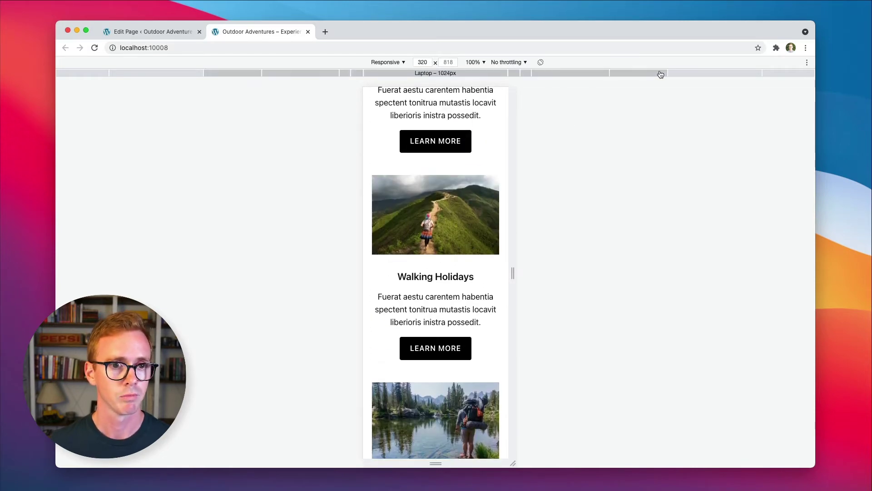
Step: Return the responsive preview to Laptop L 1440 px width
click(678, 73)
scroll(554, 162, up, 5)
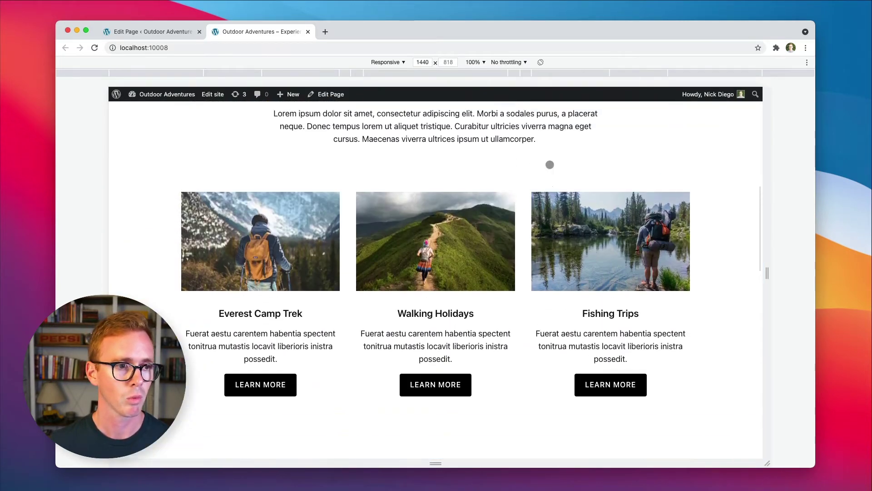
scroll(550, 164, up, 3)
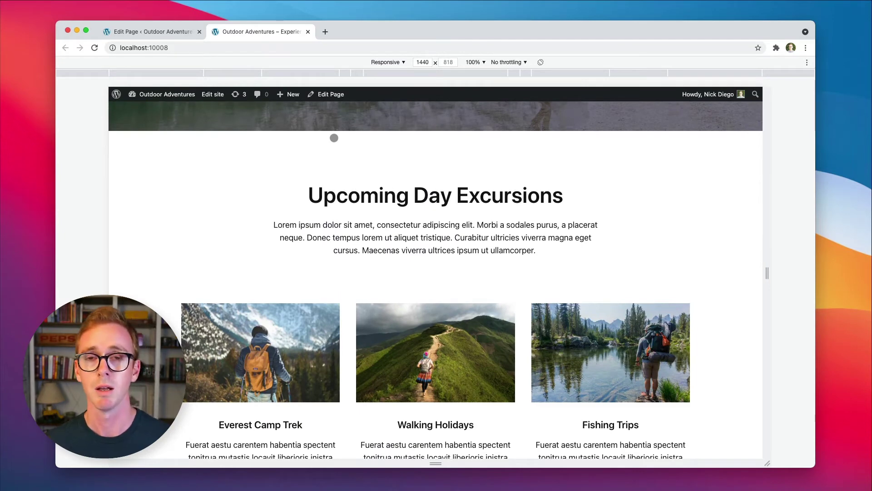
Step: Check the page editor, then go back to the live page's responsive preview
click(142, 33)
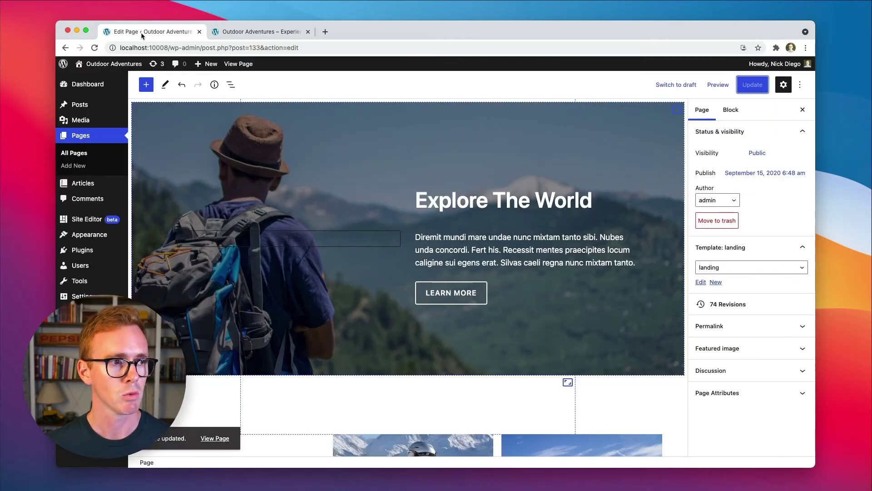
scroll(543, 182, up, 2)
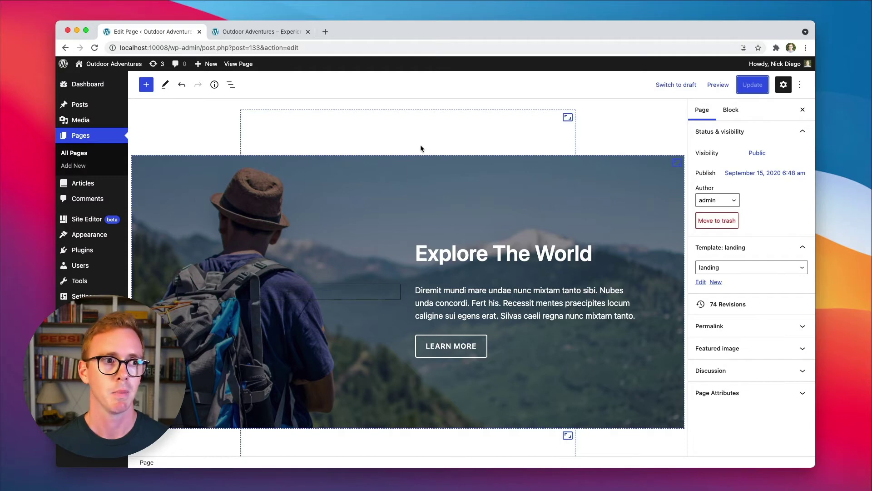
click(281, 32)
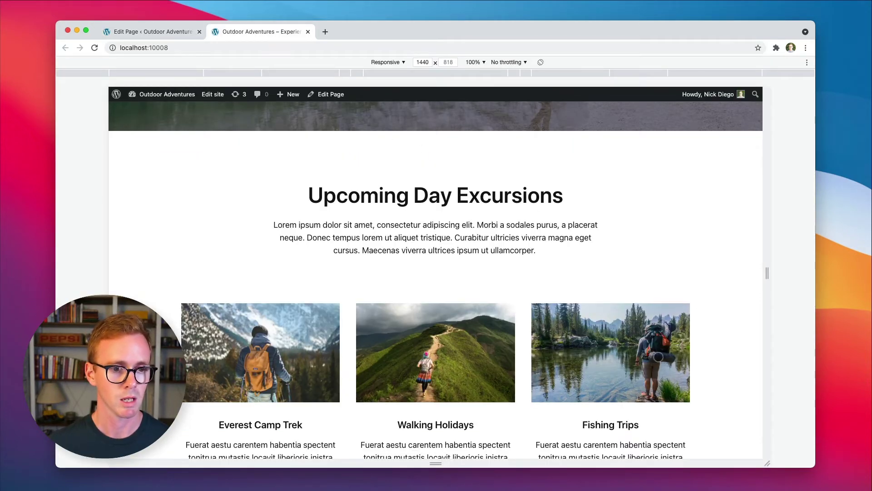
scroll(259, 347, down, 2)
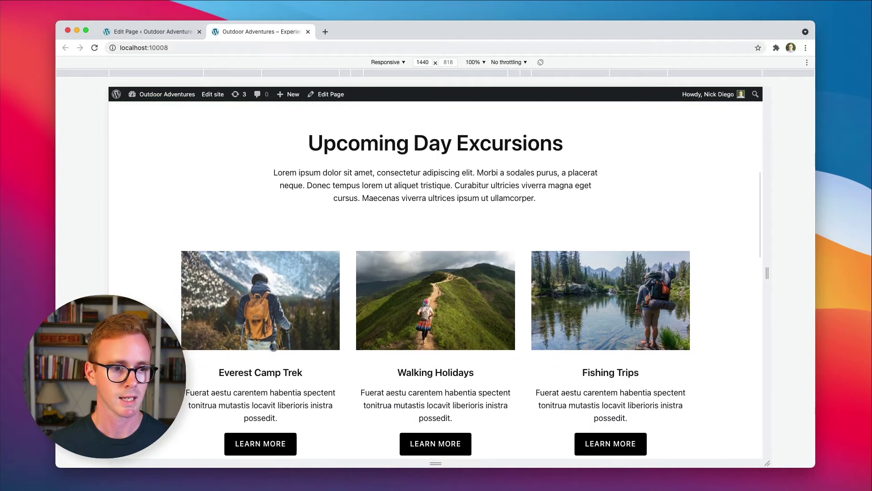
Step: Preview the page at 320 px mobile width, then return to the page editor
click(485, 74)
scroll(483, 248, down, 15)
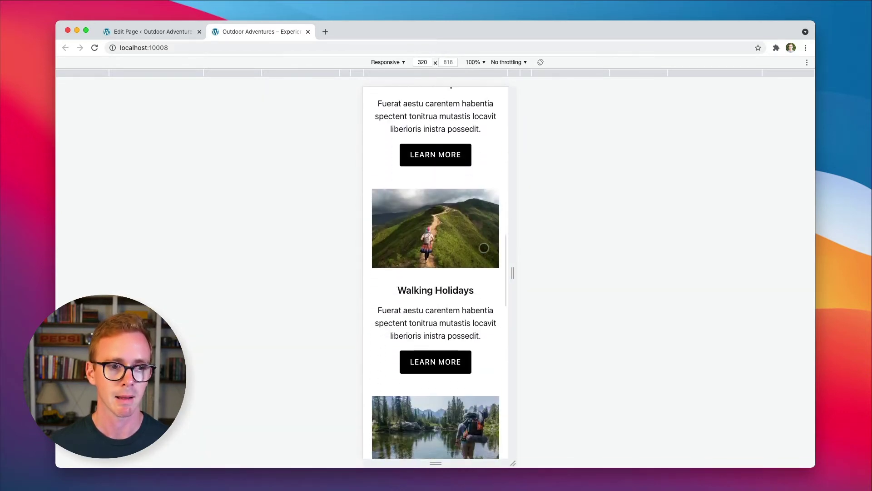
scroll(484, 247, up, 2)
scroll(485, 246, up, 2)
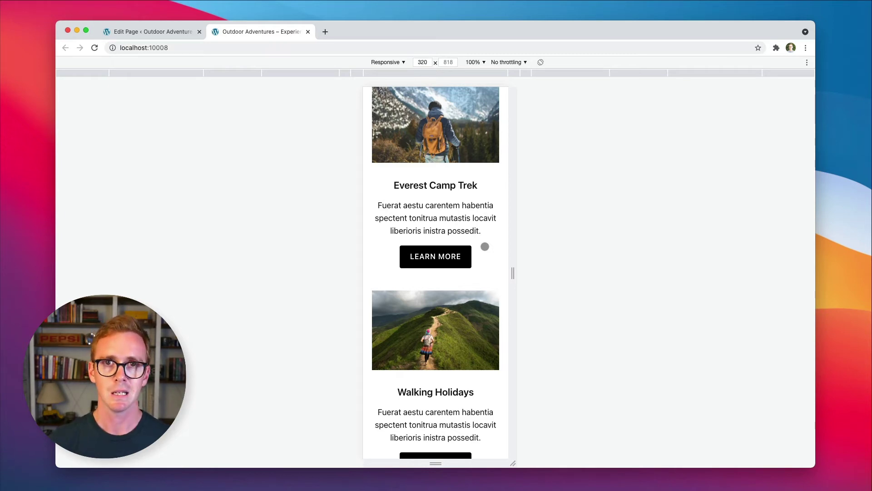
click(158, 32)
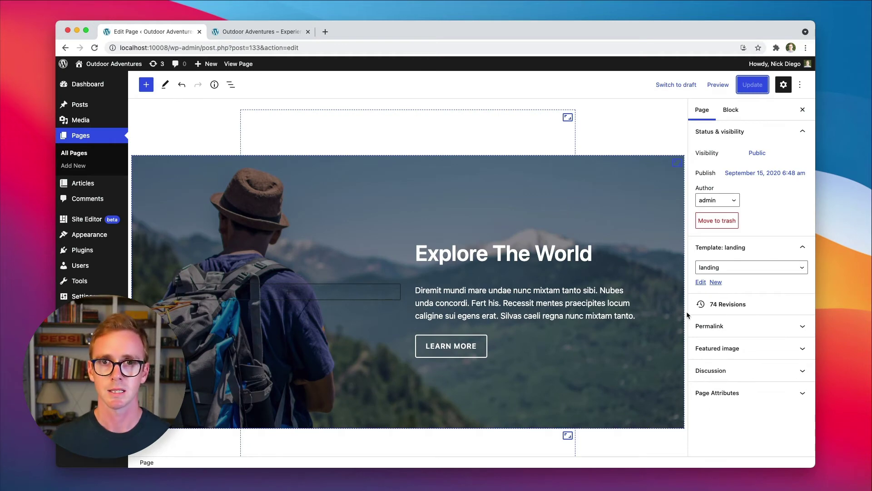
Step: Select the spacer above the cover and expand its Visibility panel down to Screen Size
click(519, 134)
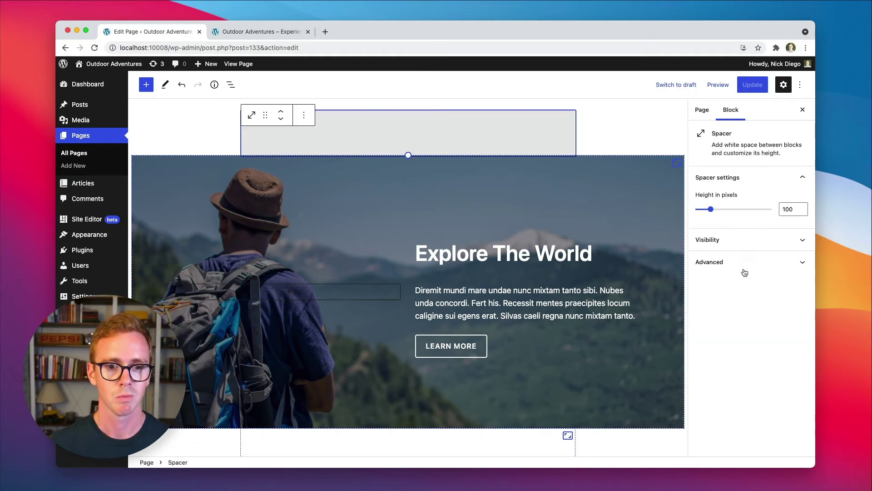
click(723, 248)
scroll(736, 295, down, 10)
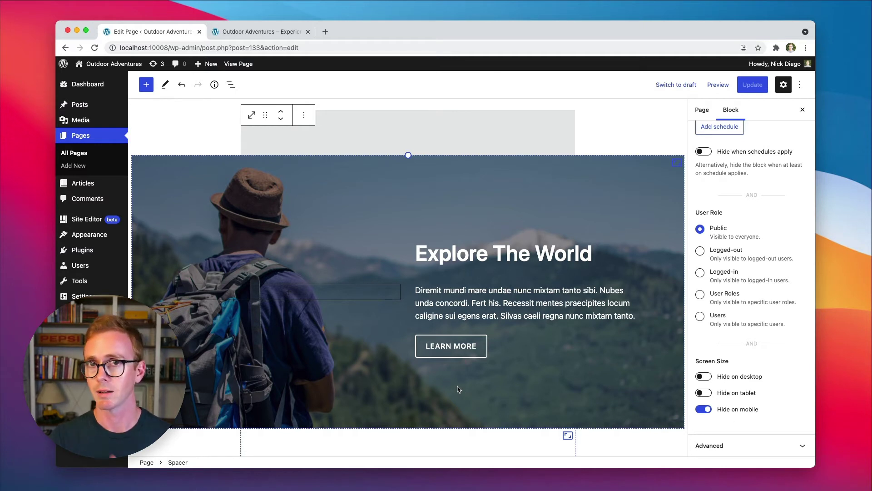
Step: Open the Block Visibility settings link in a new tab and go to Visibility Controls
mouse_move(109, 295)
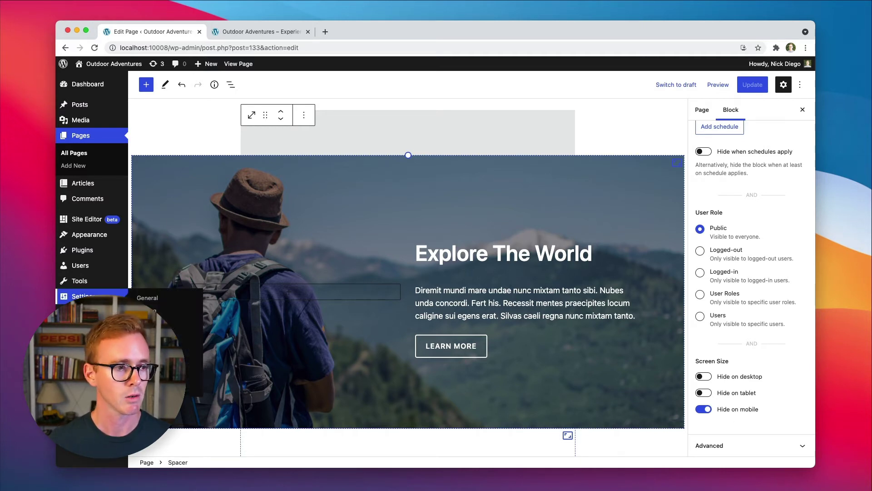
right_click(156, 386)
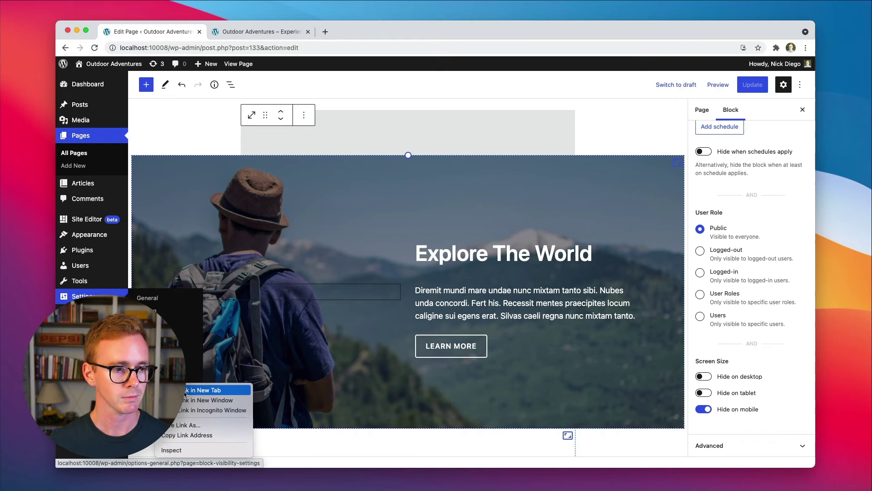
click(209, 390)
click(372, 32)
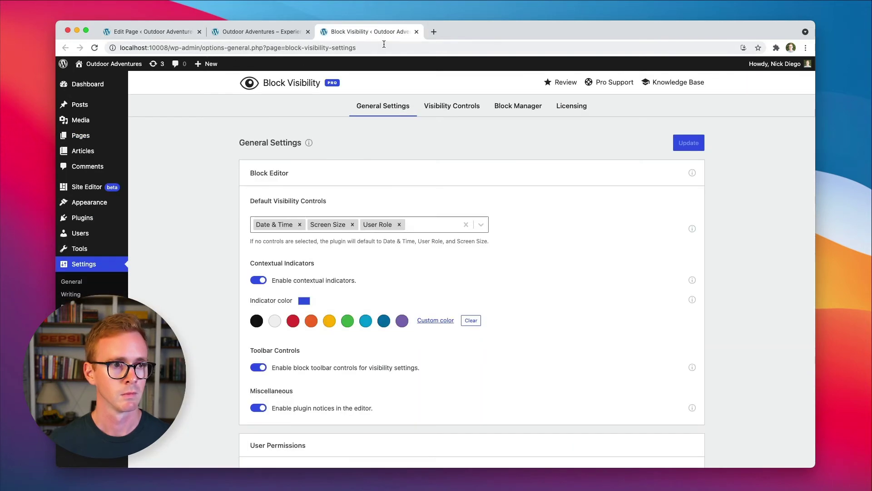
click(458, 107)
scroll(506, 144, down, 7)
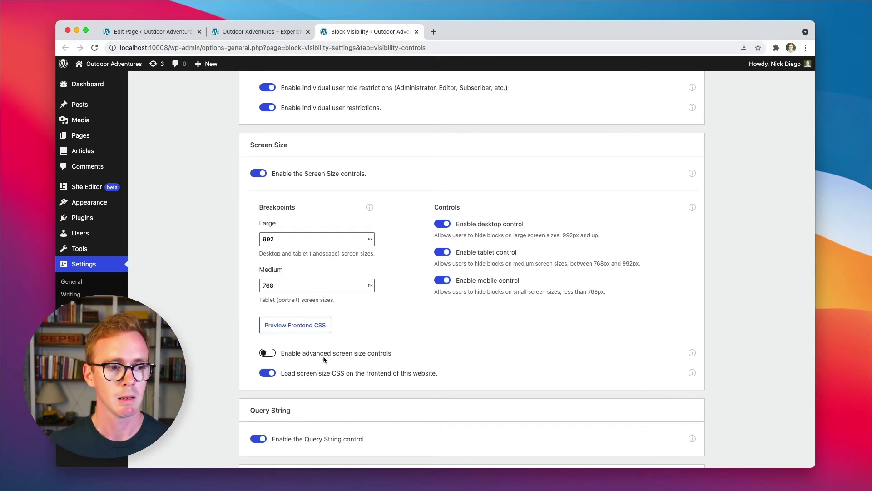
Step: Enable advanced screen size controls, adding Extra Large and Small breakpoints
click(270, 354)
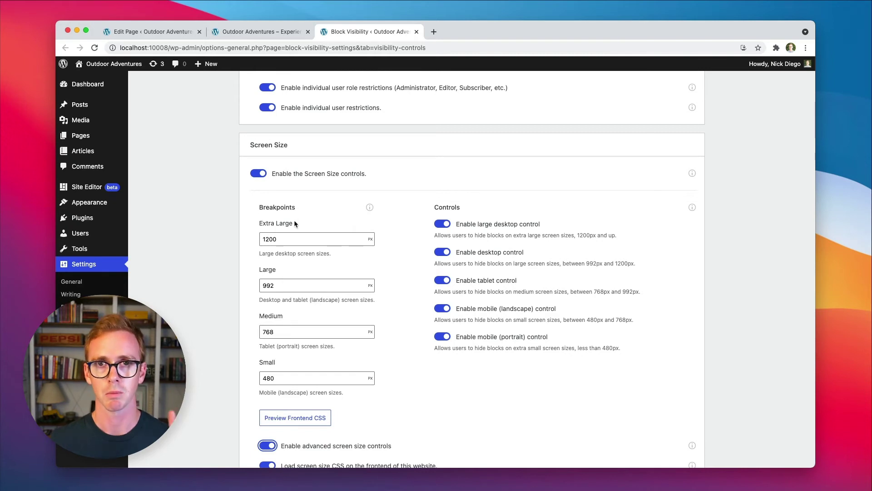
drag(295, 222, 258, 223)
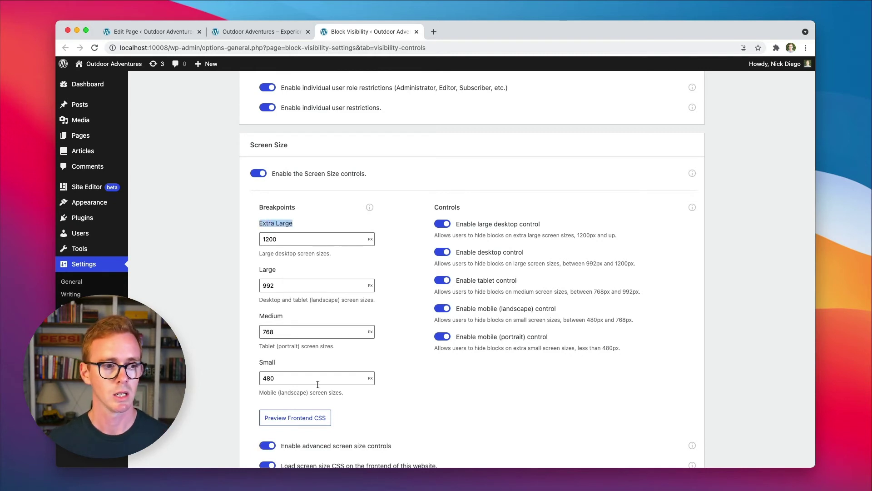
drag(279, 362, 253, 361)
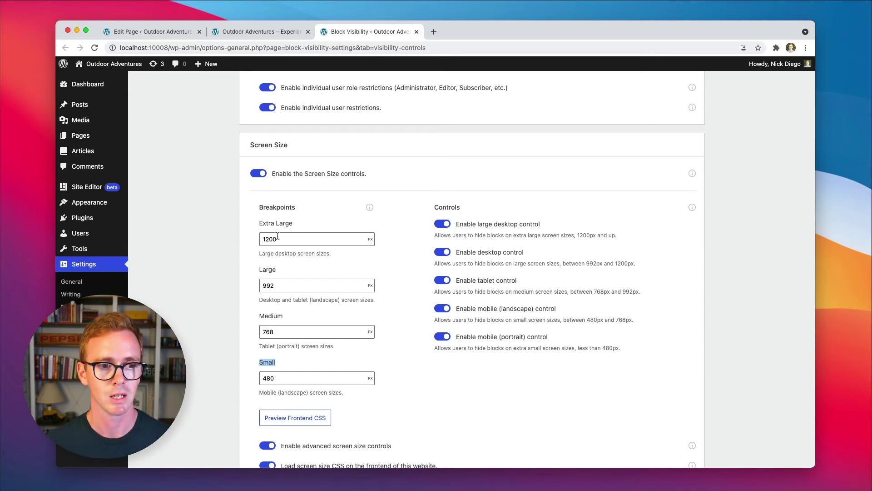
Step: Turn off large desktop, desktop and tablet controls, keeping both mobile controls on
click(444, 224)
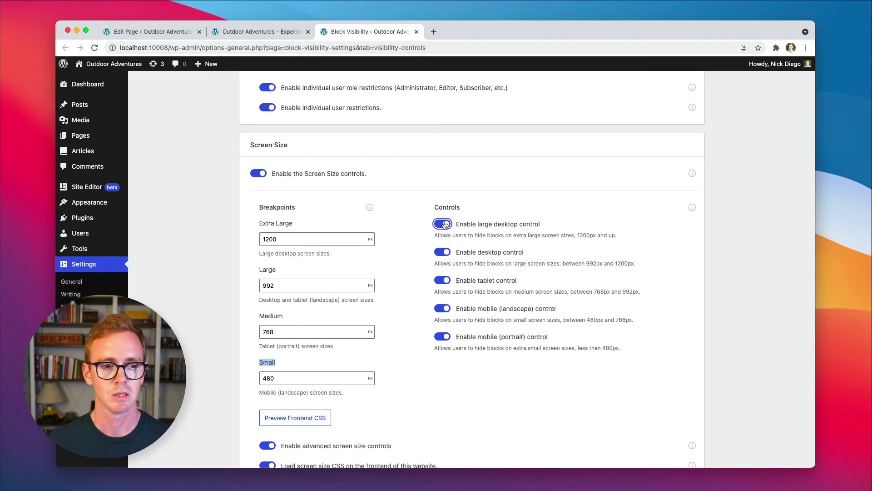
click(442, 252)
click(443, 280)
click(446, 308)
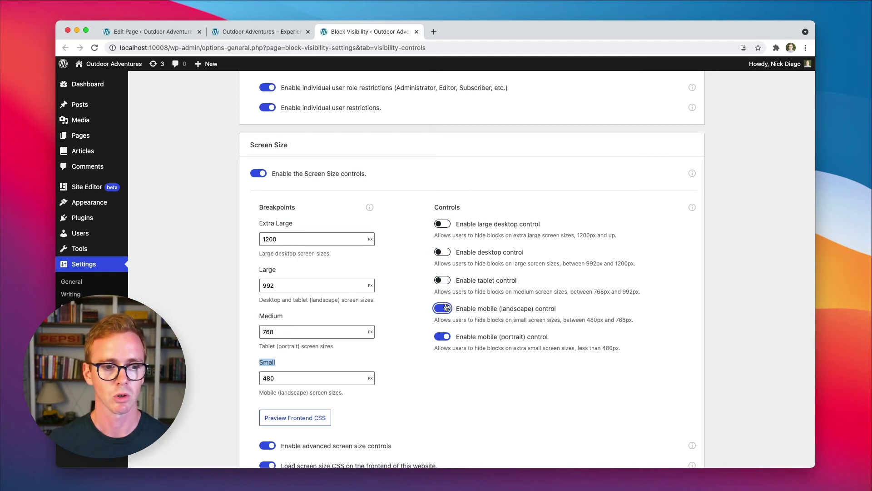
click(444, 308)
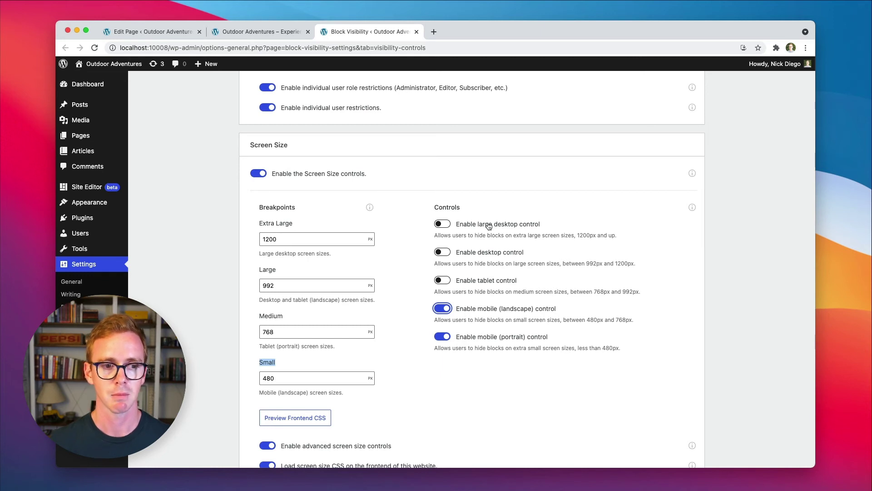
click(159, 31)
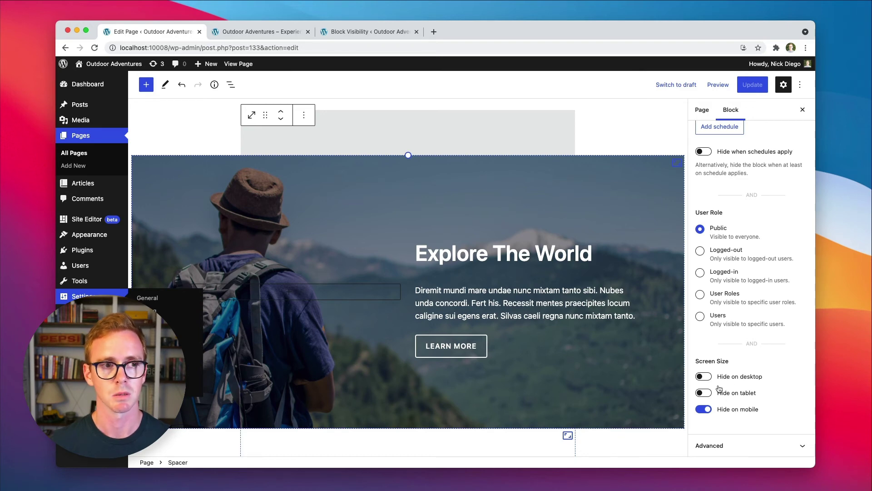
click(336, 39)
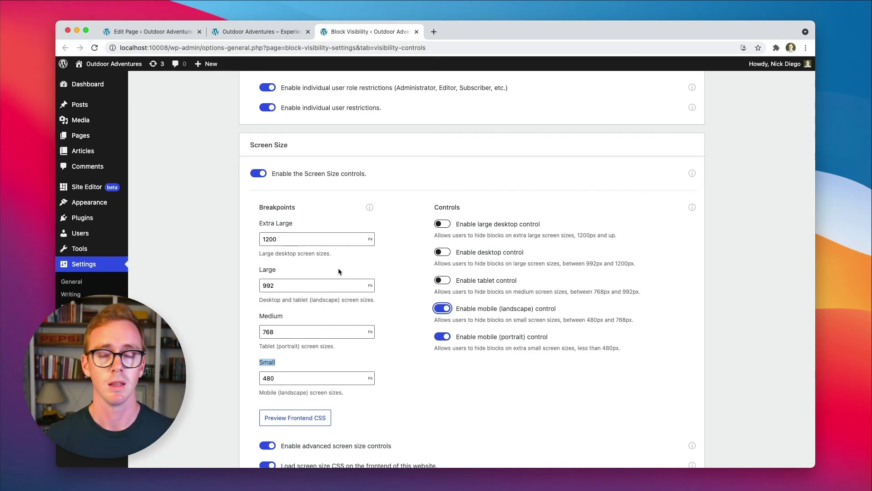
click(152, 32)
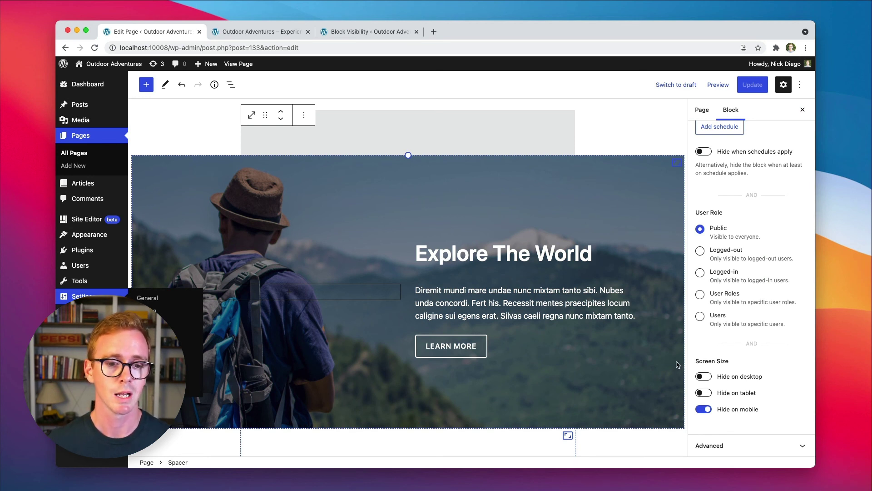
scroll(714, 386, up, 3)
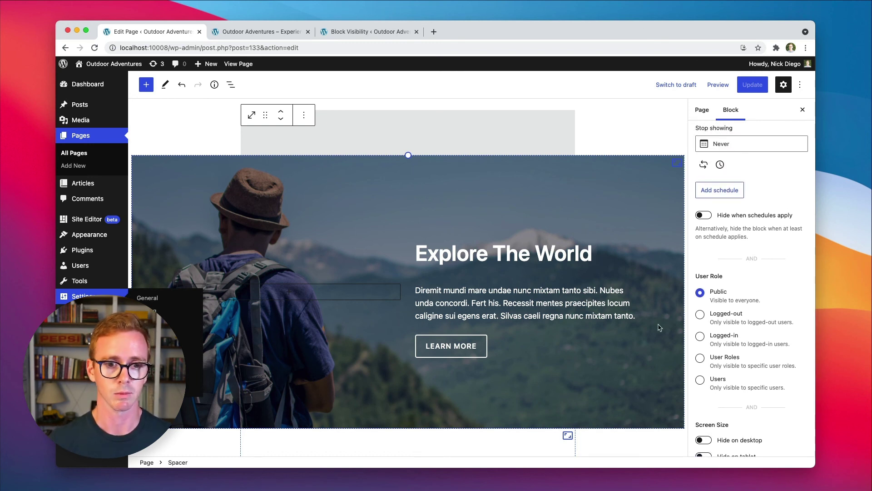
scroll(711, 284, up, 5)
scroll(718, 241, up, 1)
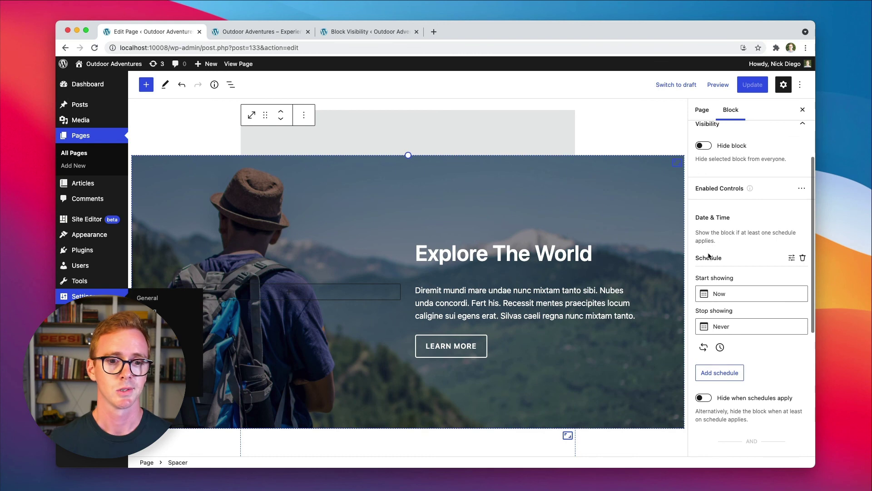